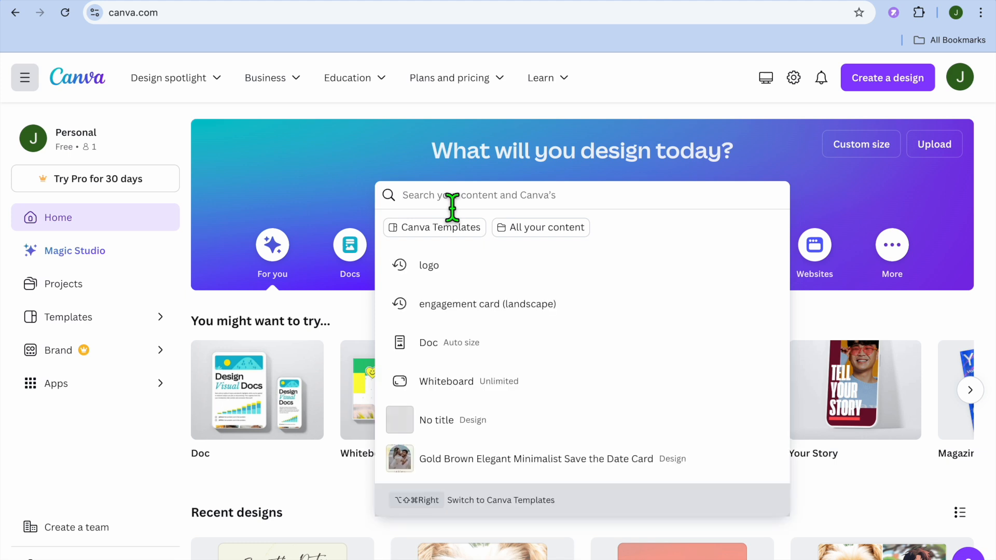
Search for "logo" and show the full list of matching Canva Templates
click(429, 265)
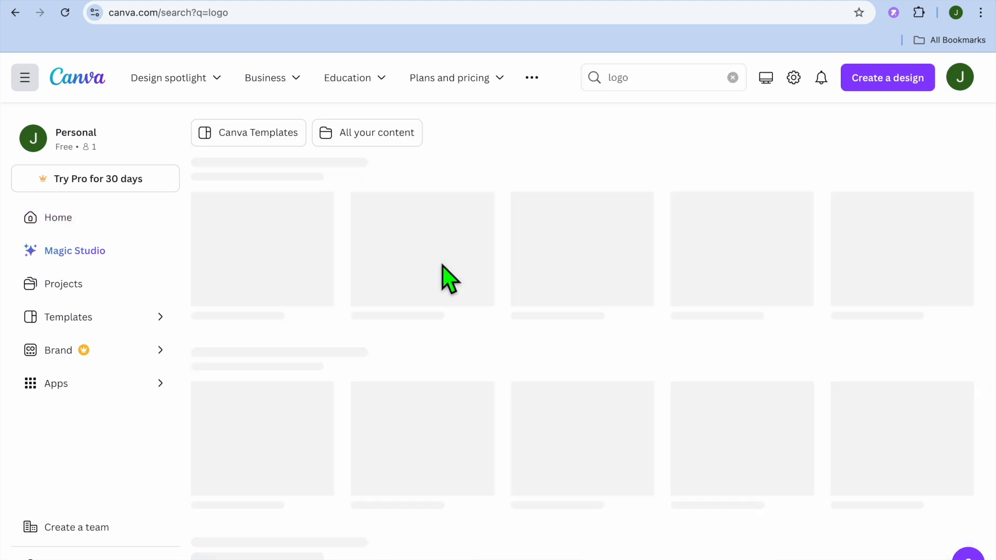
scroll(446, 274, down, 3)
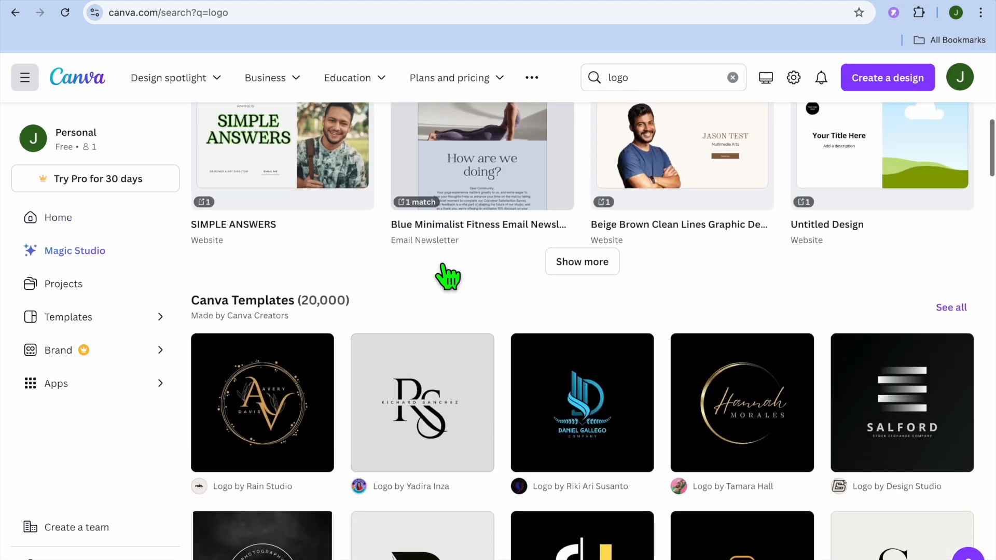
click(946, 286)
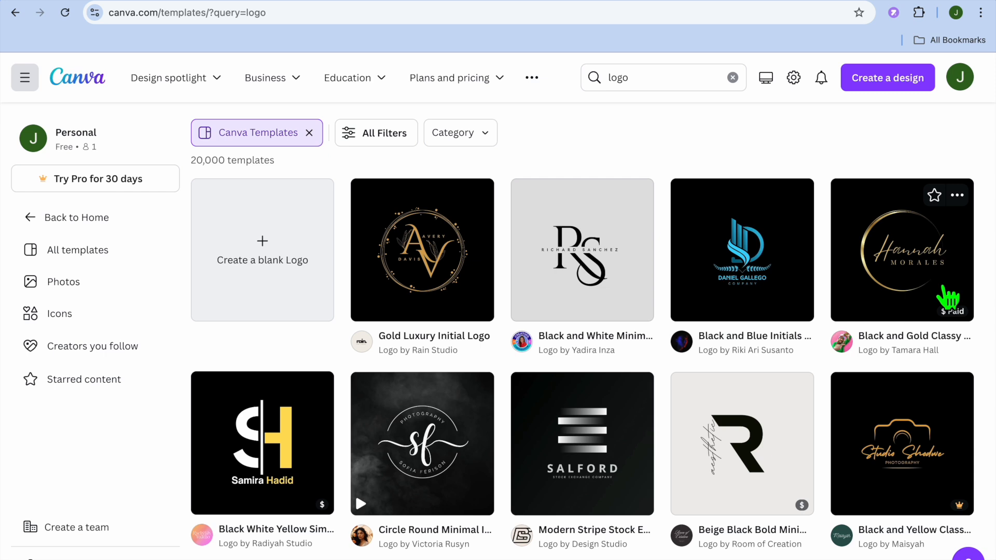
Browse the logo templates and open the Black Simple Letters J and K Monogram Logo template for customizing
scroll(948, 298, down, 3)
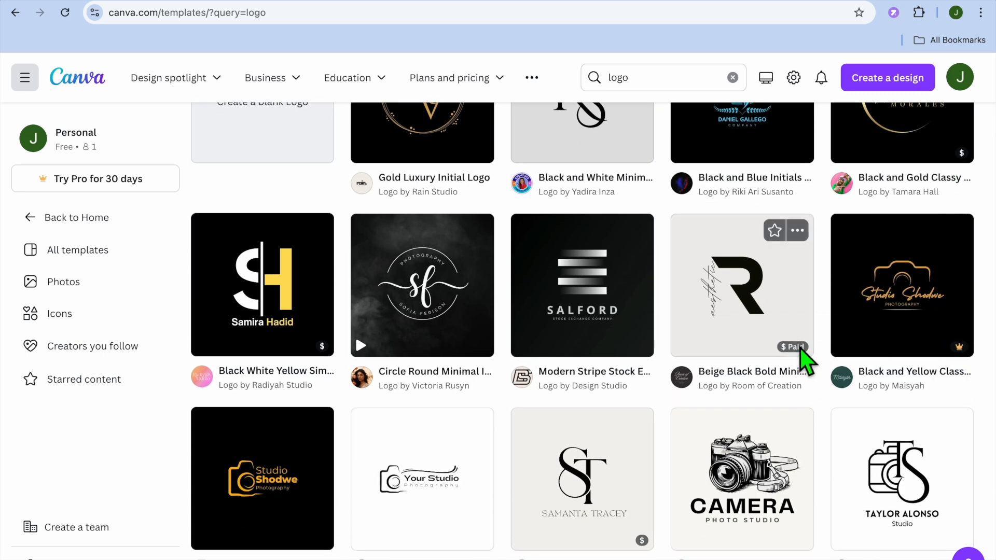
mouse_move(800, 349)
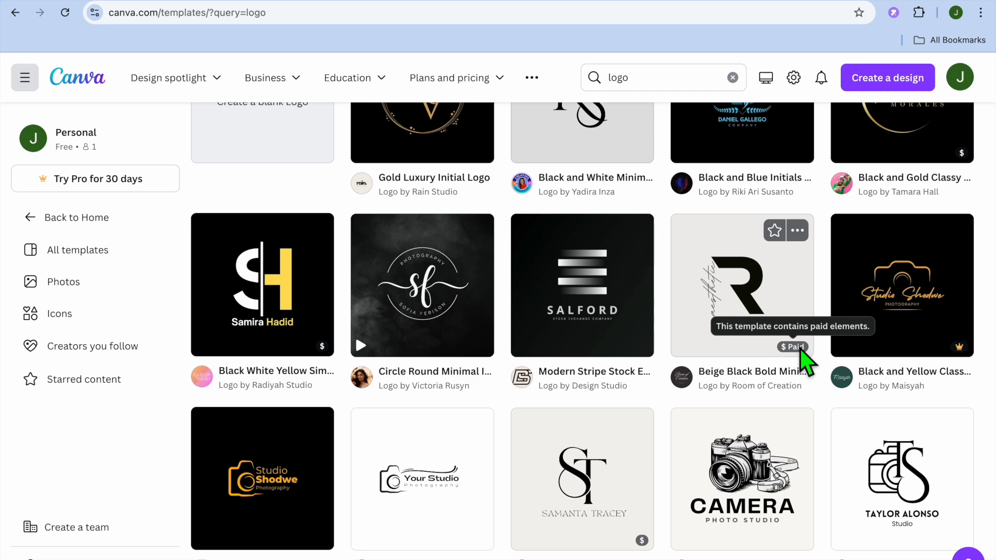
scroll(801, 348, down, 6)
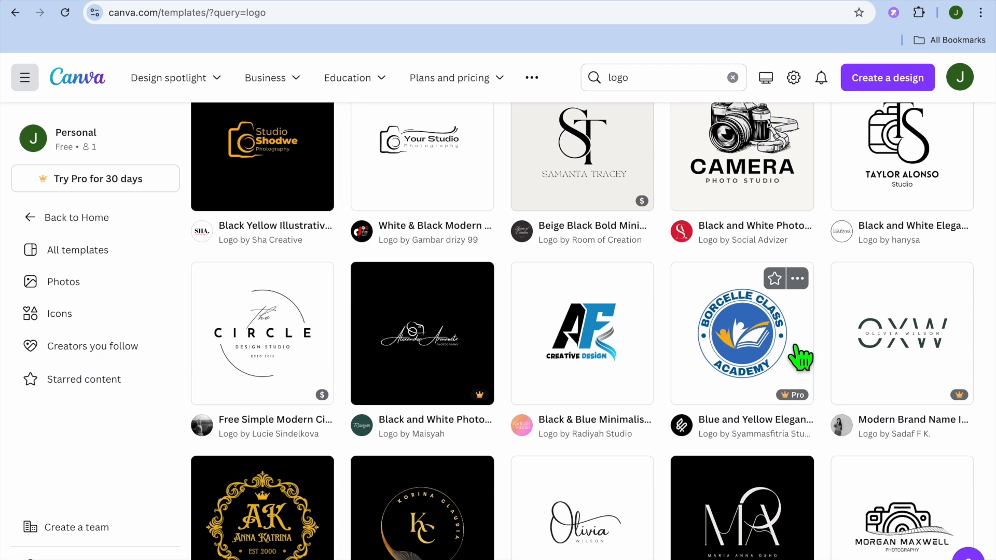
scroll(800, 358, down, 8)
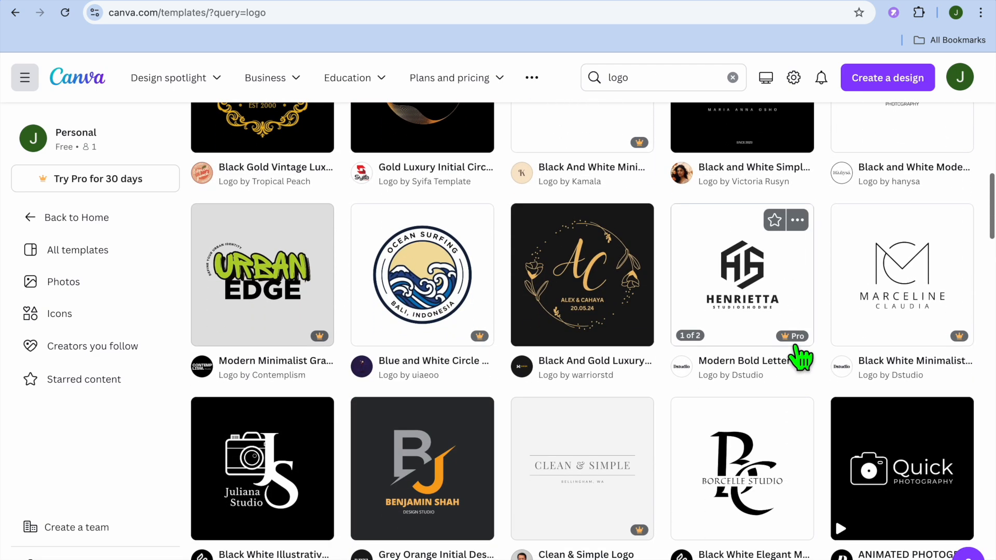
scroll(800, 358, down, 6)
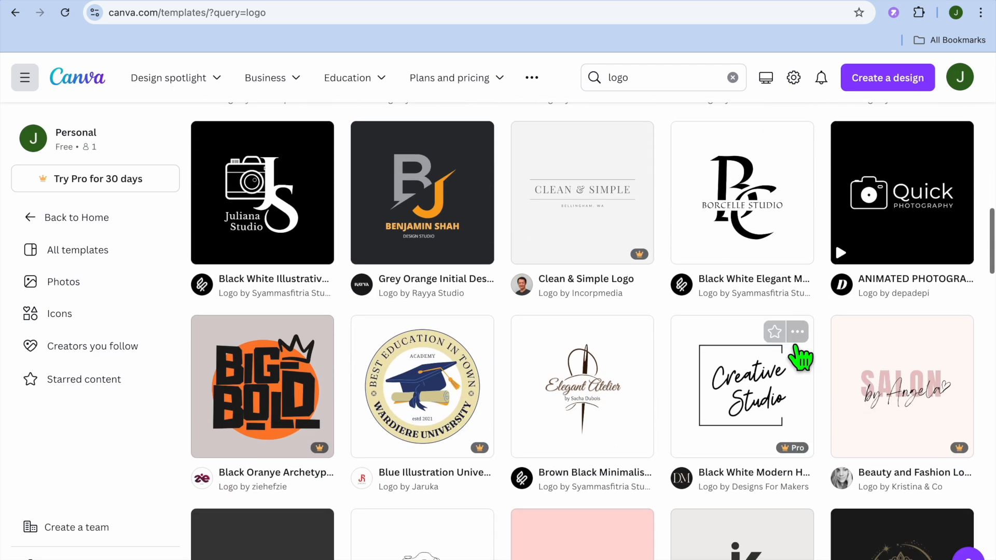
scroll(801, 358, down, 5)
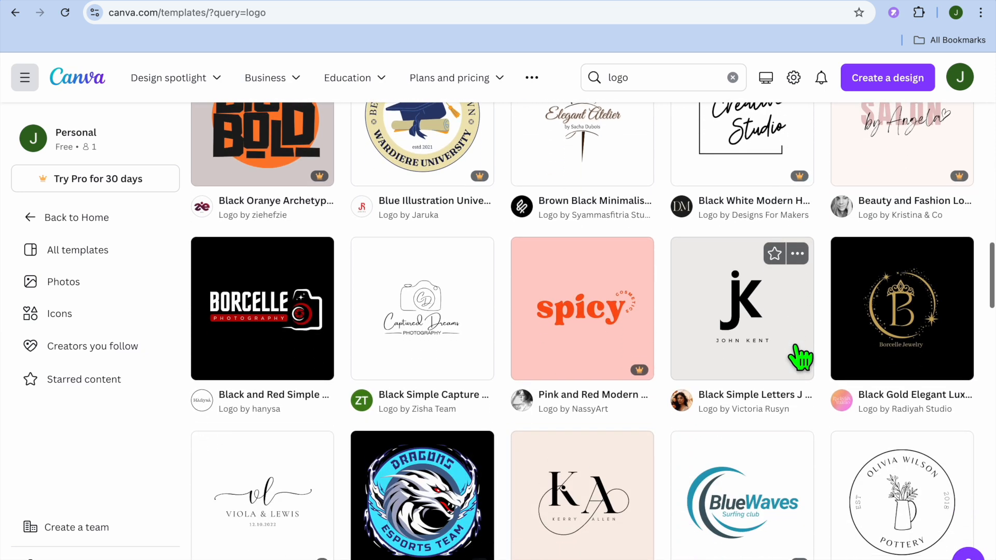
scroll(801, 358, down, 4)
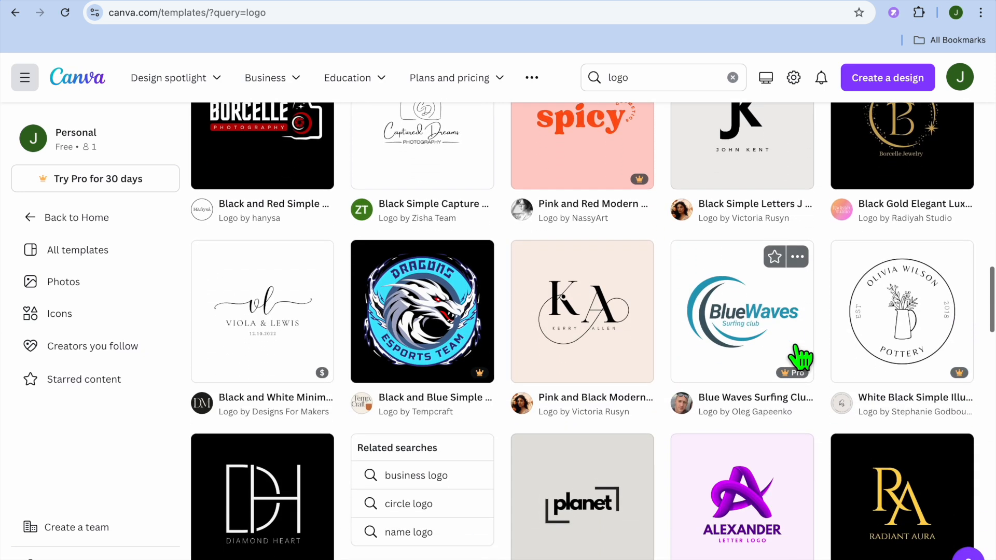
scroll(800, 358, up, 2)
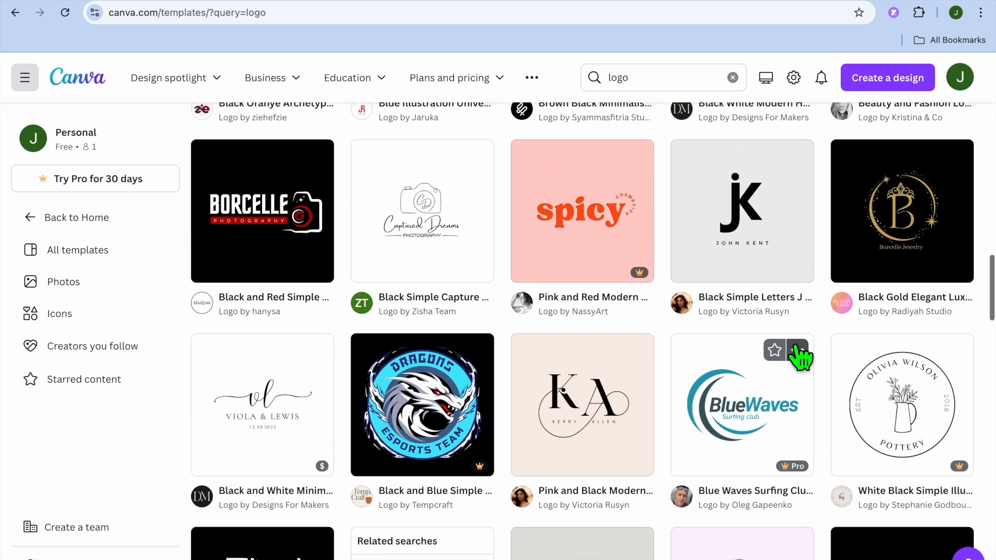
click(755, 239)
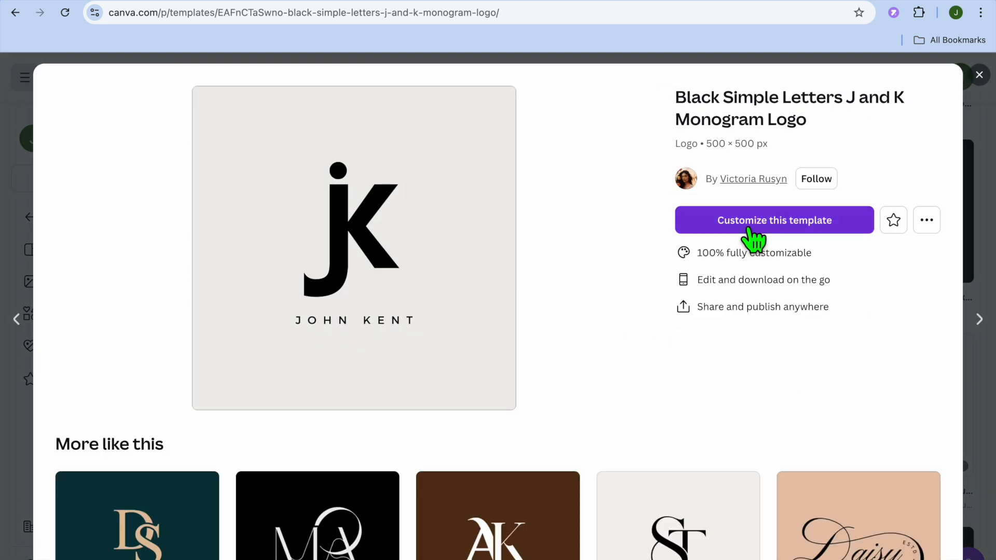
click(750, 228)
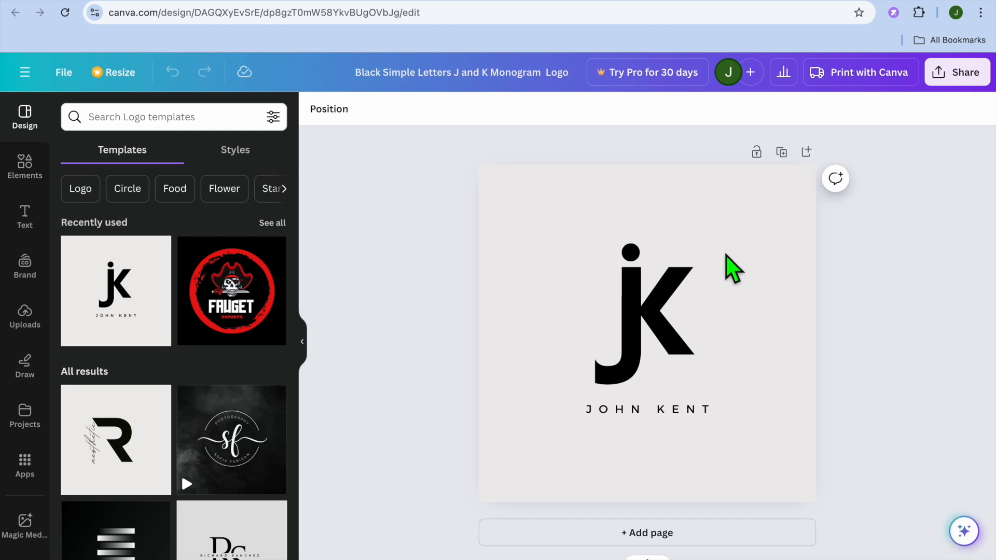
click(690, 356)
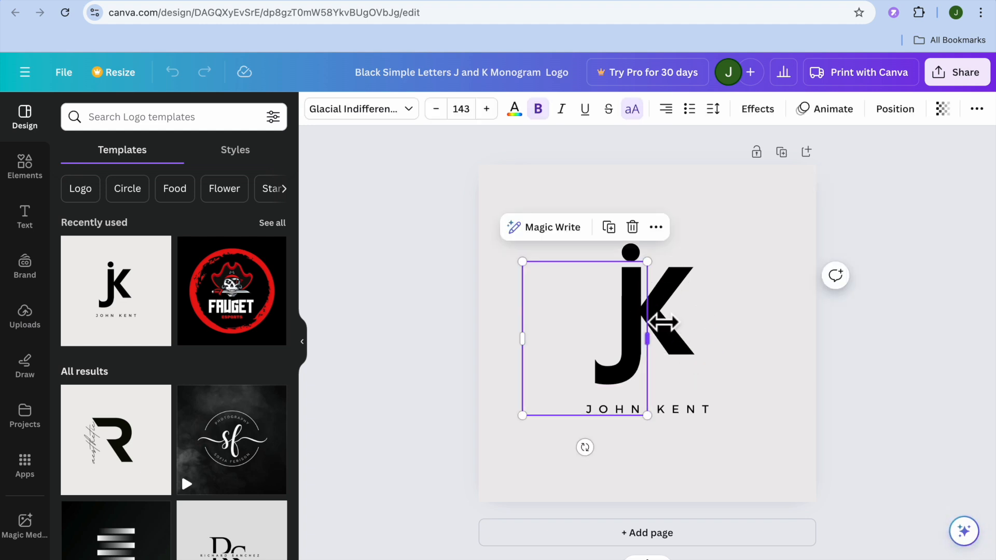
double_click(671, 295)
click(699, 319)
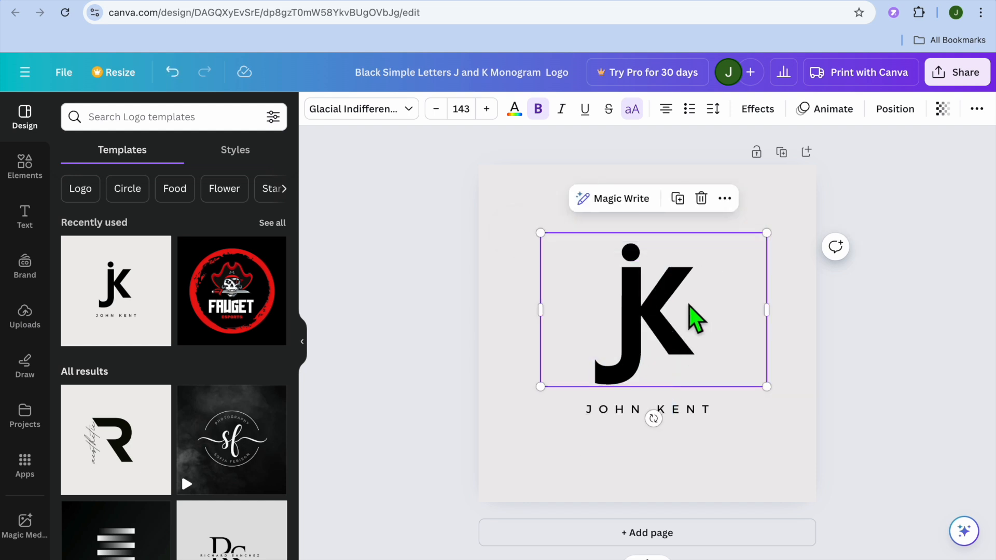
click(645, 287)
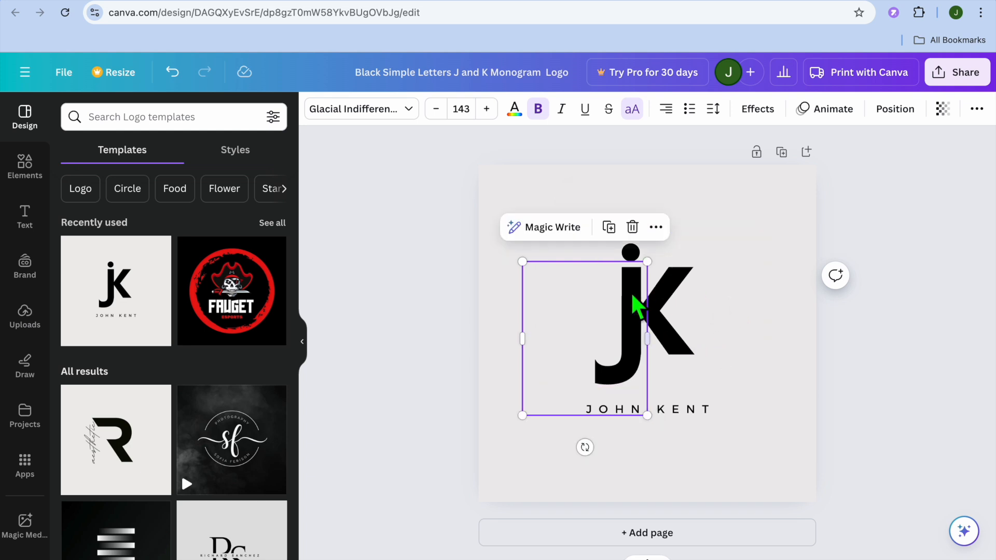
Replace the name text beneath the monogram with "SIMPLE ANSWERS"
click(708, 425)
click(698, 413)
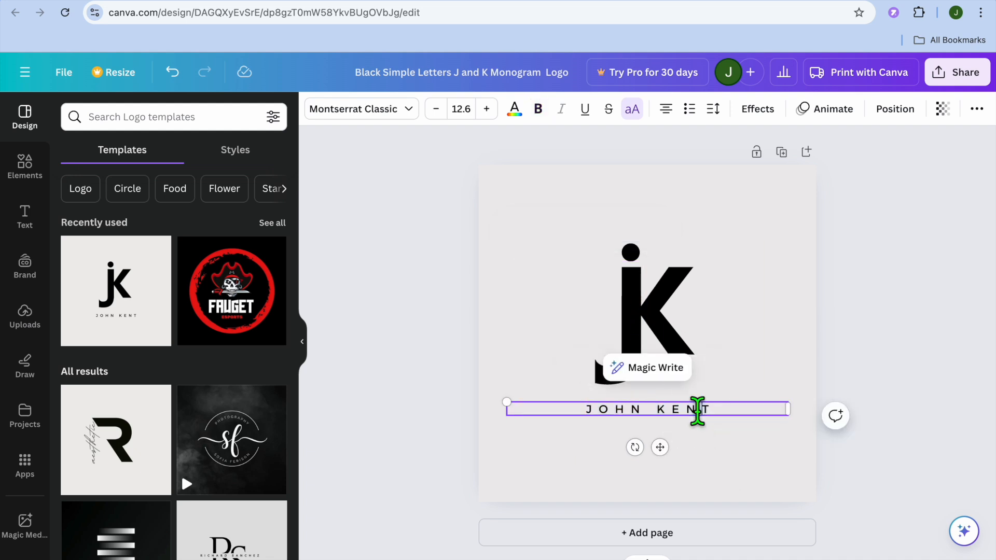
drag(736, 423, 576, 419)
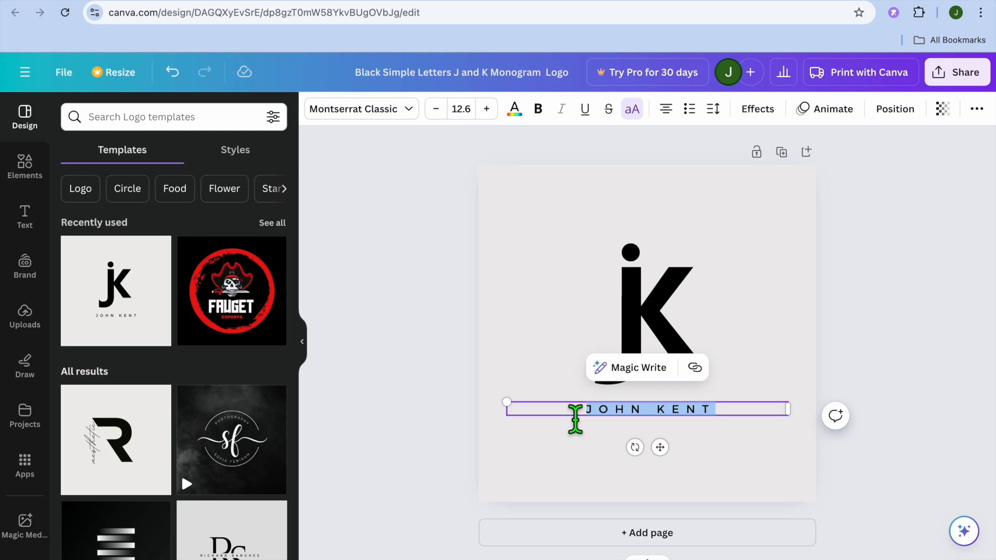
text(SIMPLE ANS)
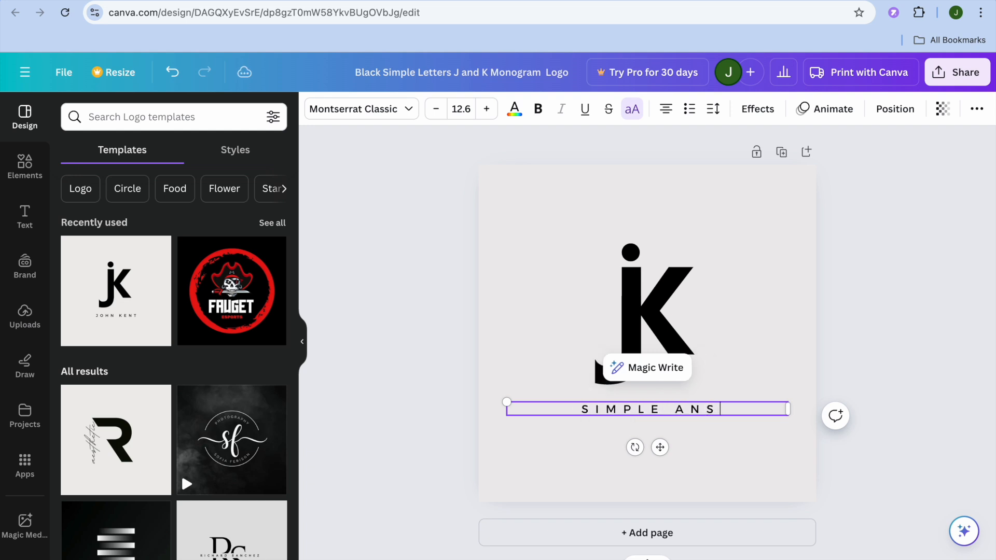
text(WERS)
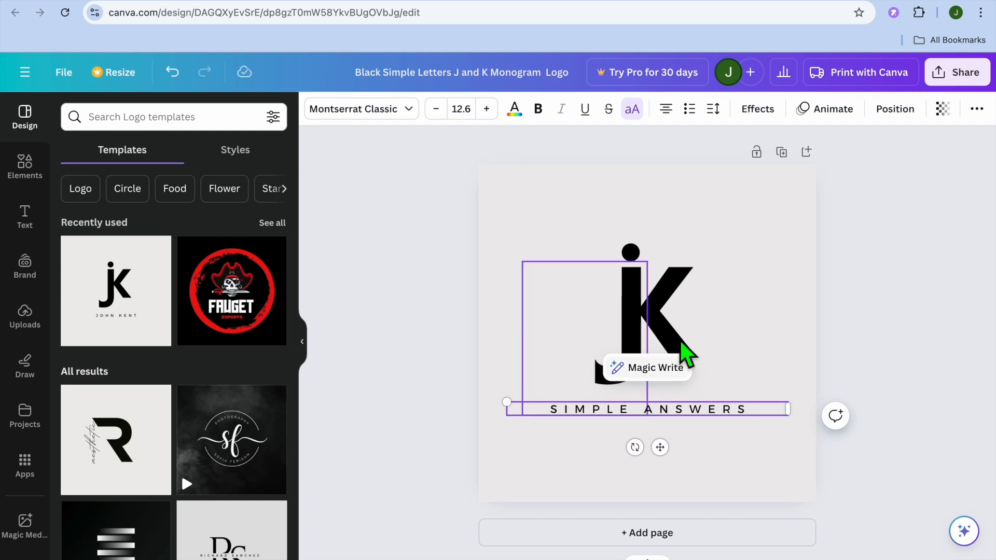
Delete the letter K from the monogram and add a default heading text box to the logo
click(706, 311)
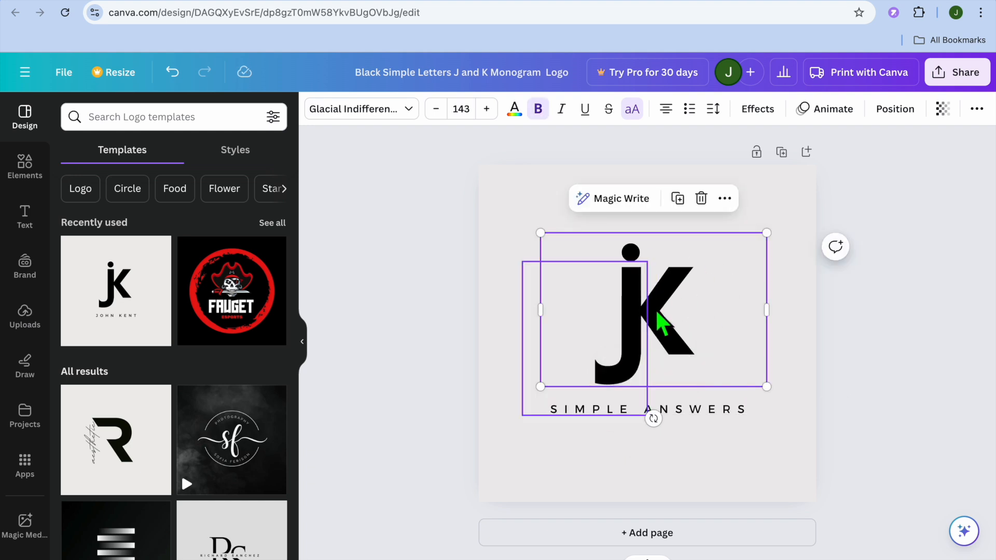
click(703, 203)
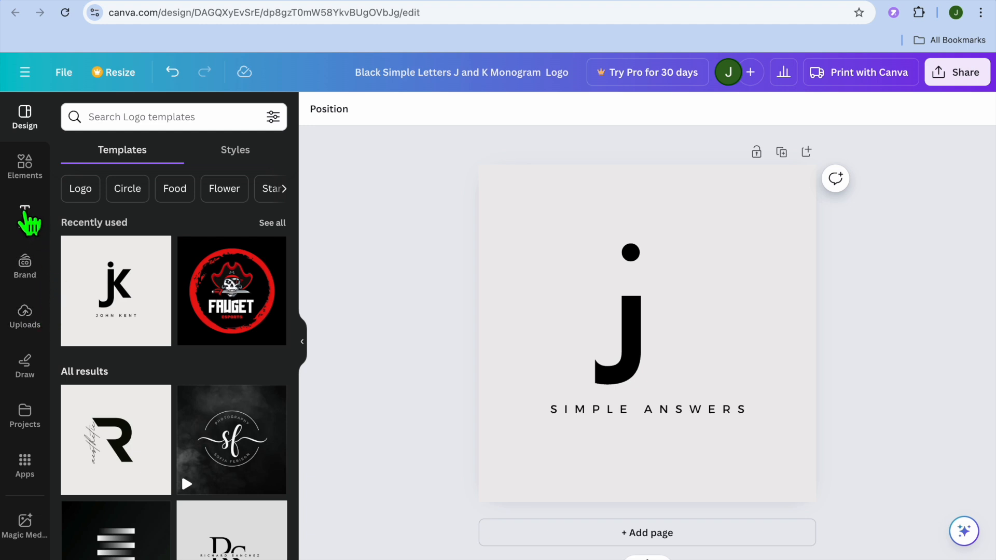
click(25, 216)
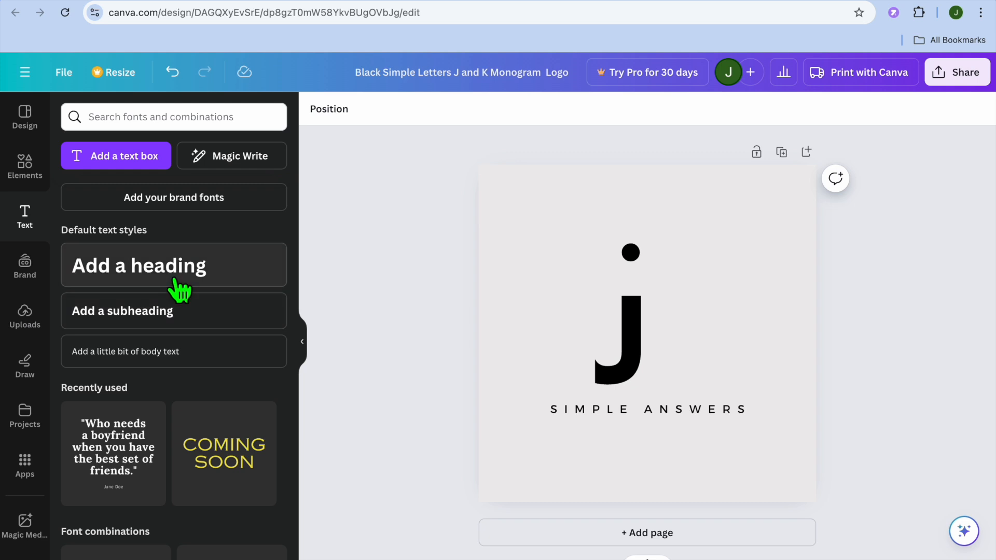
click(133, 267)
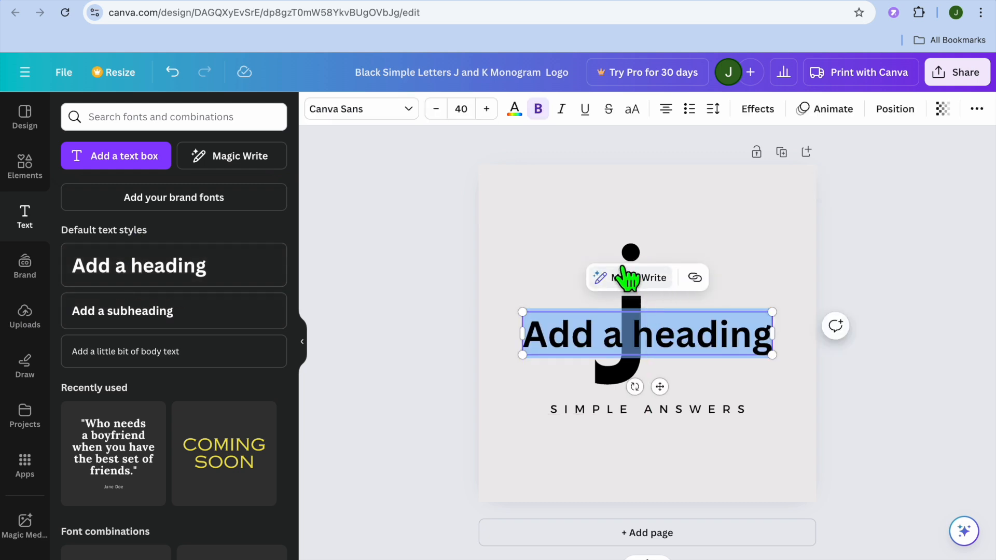
Shorten the new heading's text to the single letter "A"
click(630, 305)
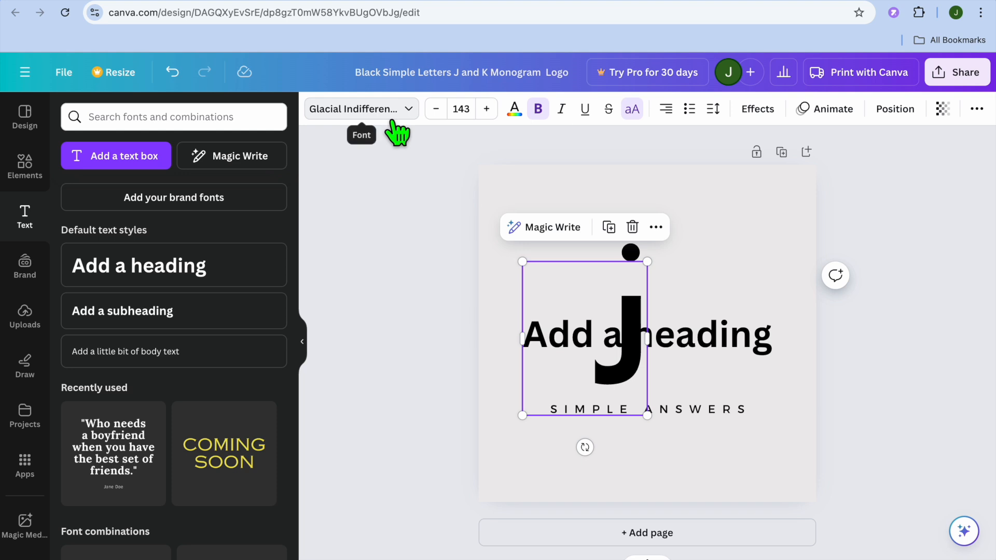
click(748, 347)
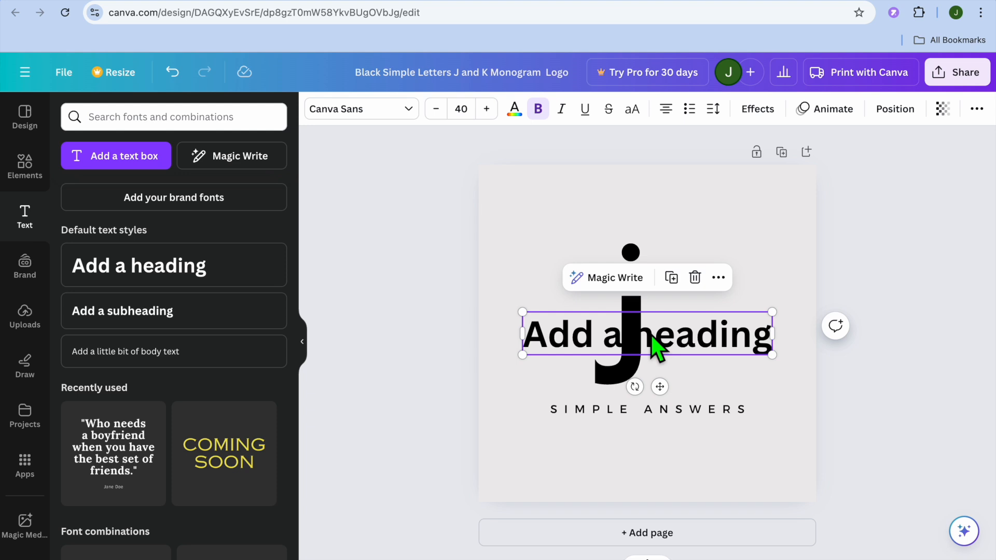
click(753, 348)
click(541, 342)
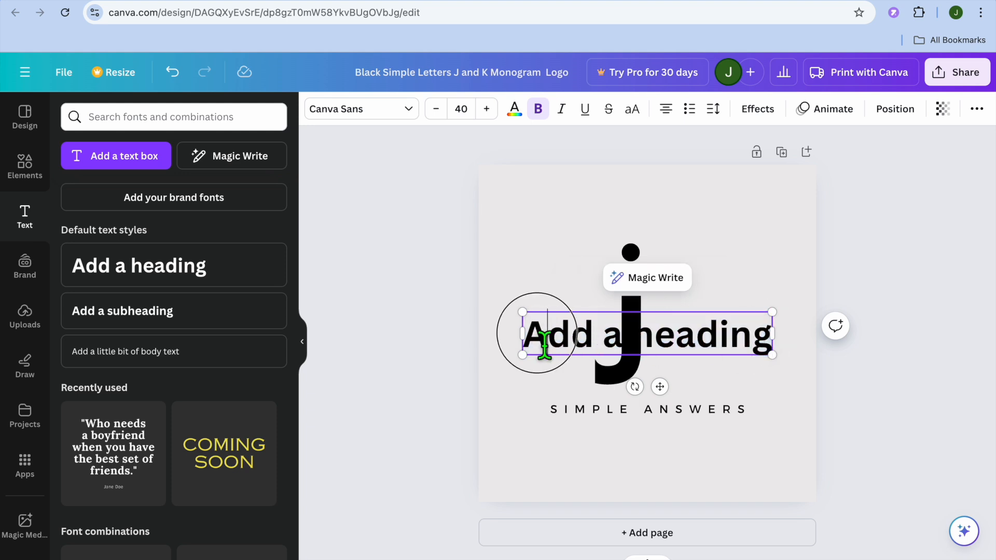
key(shift+End)
key(Delete)
click(712, 351)
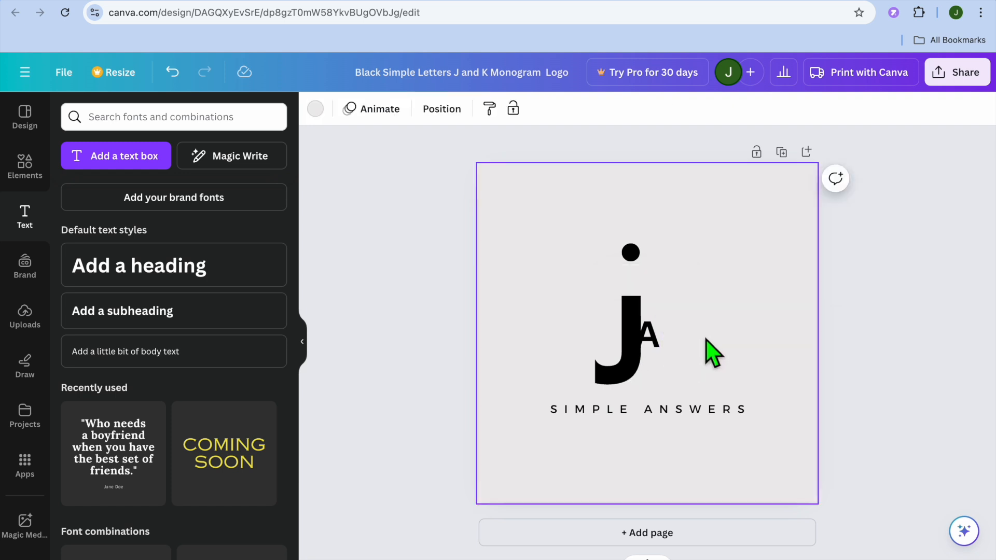
Set the letter A's font size to 120 and move it beside the J, above the SIMPLE ANSWERS text
mouse_move(665, 351)
mouse_down()
mouse_move(677, 348)
mouse_move(667, 343)
mouse_up()
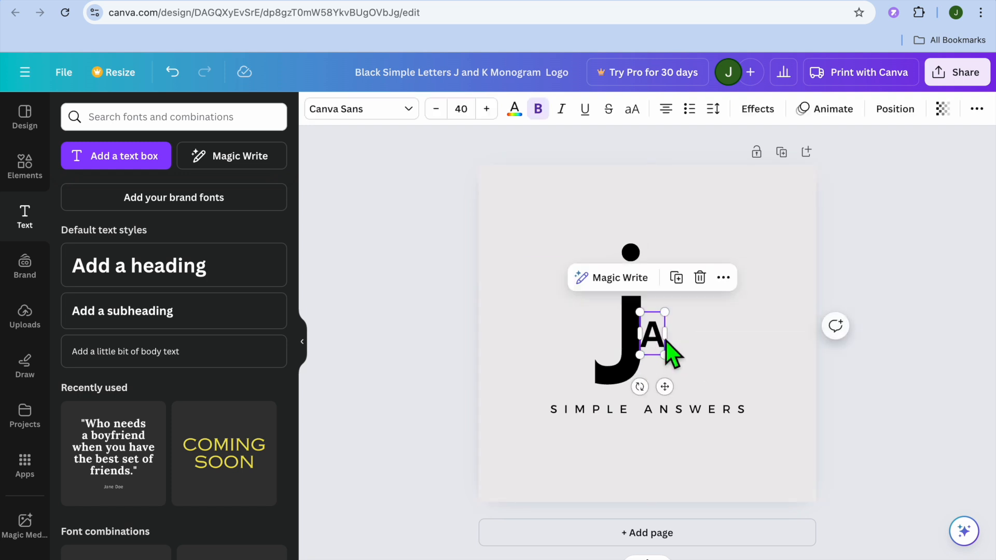
click(463, 110)
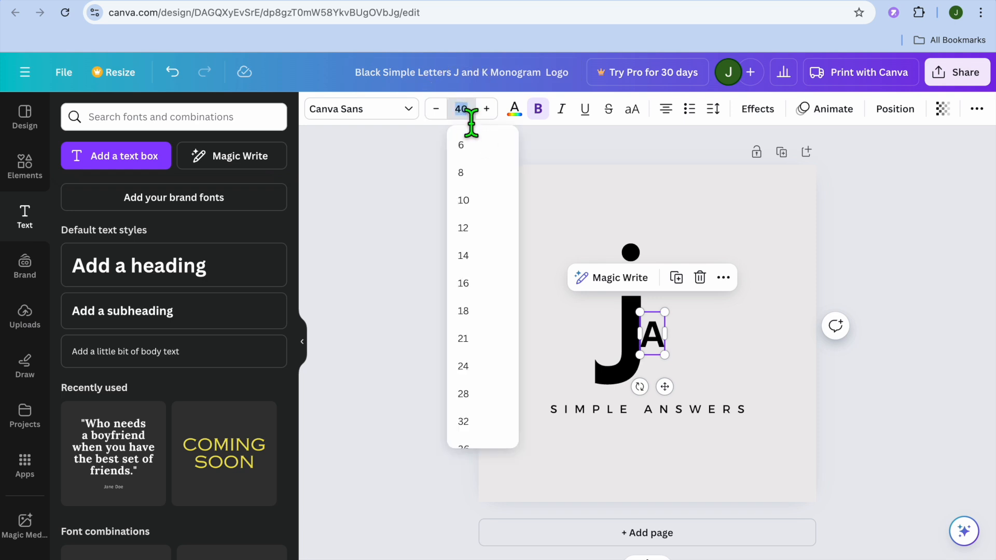
scroll(478, 311, down, 5)
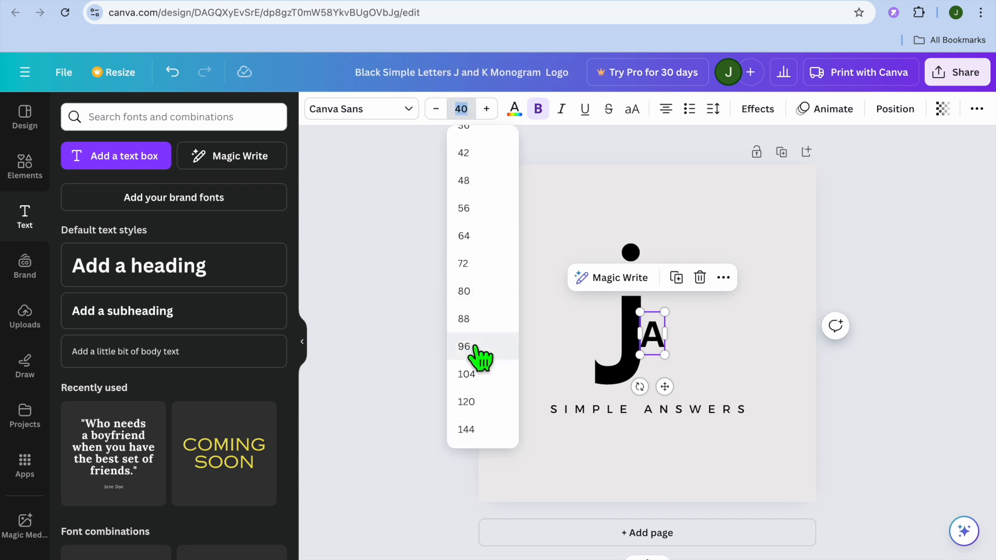
click(478, 402)
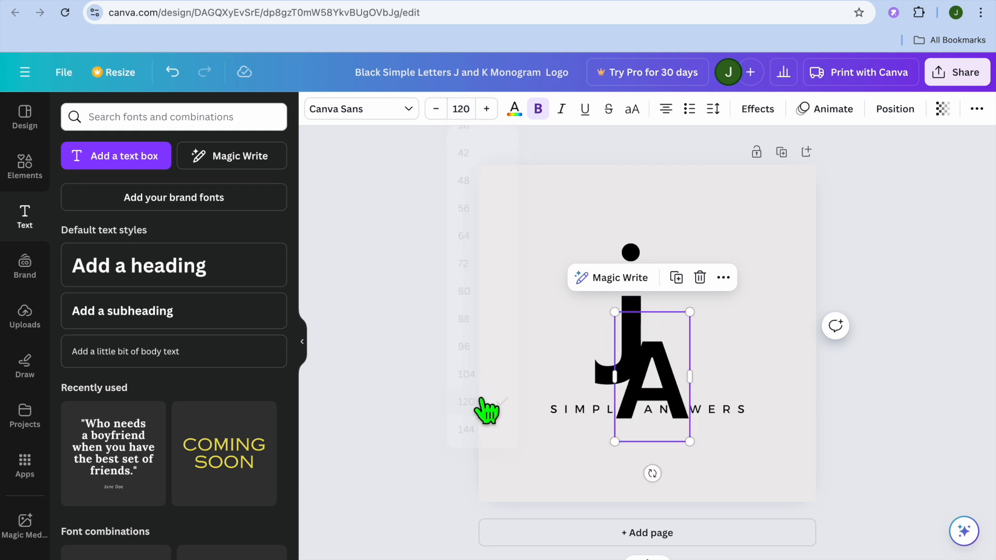
drag(665, 387, 683, 356)
Replace the monogram's letter J with "S"
click(623, 362)
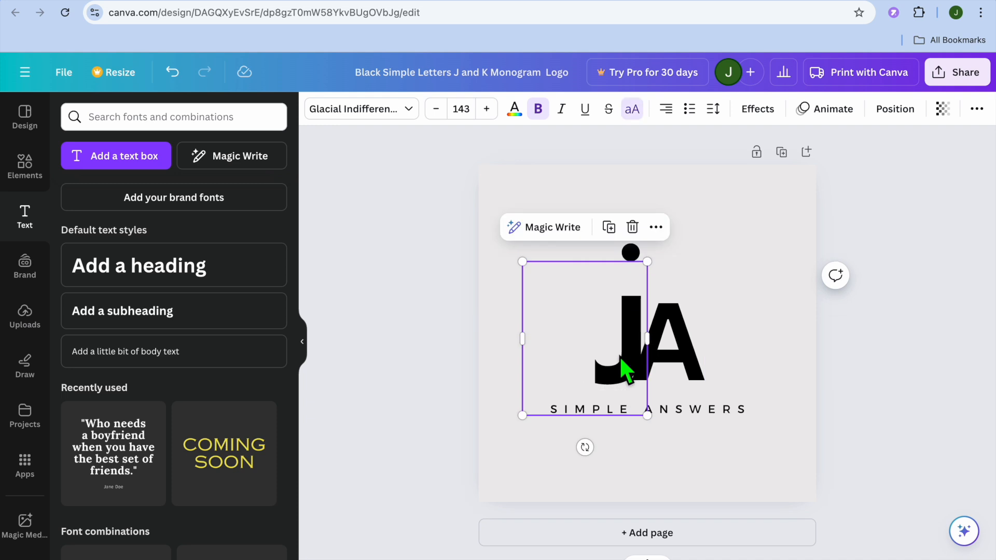
double_click(615, 354)
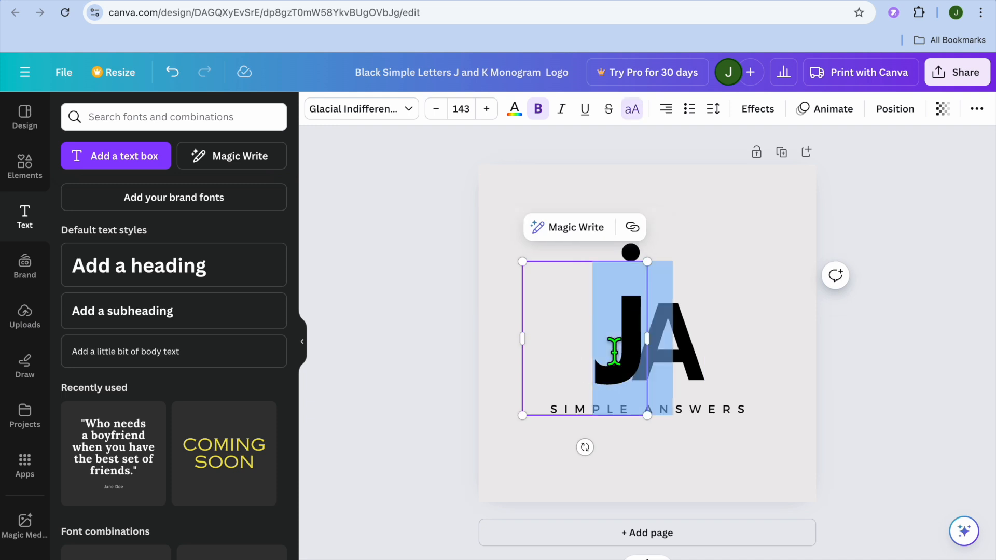
text(S)
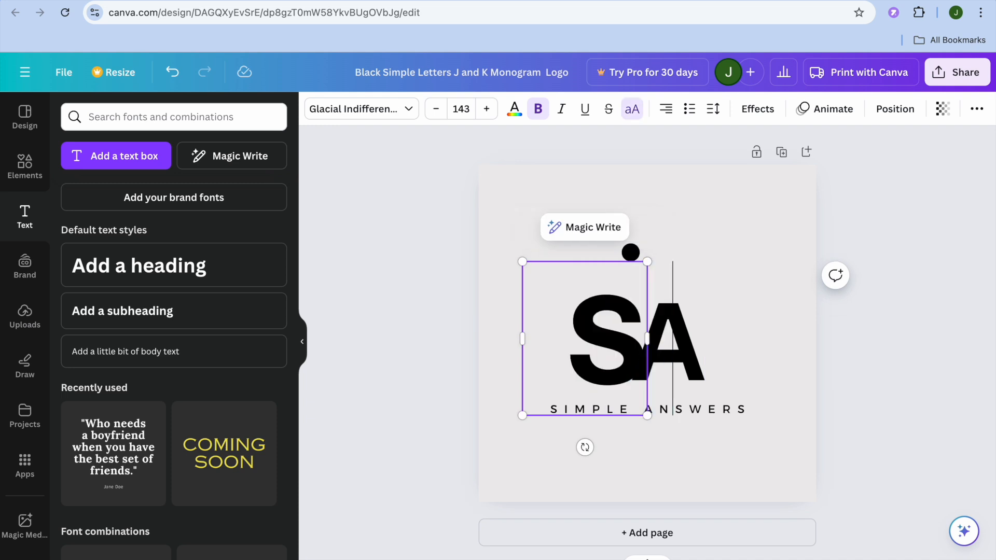
Change the letter A's font to Glacial Indifference and delete the black dot above the SA monogram
click(698, 357)
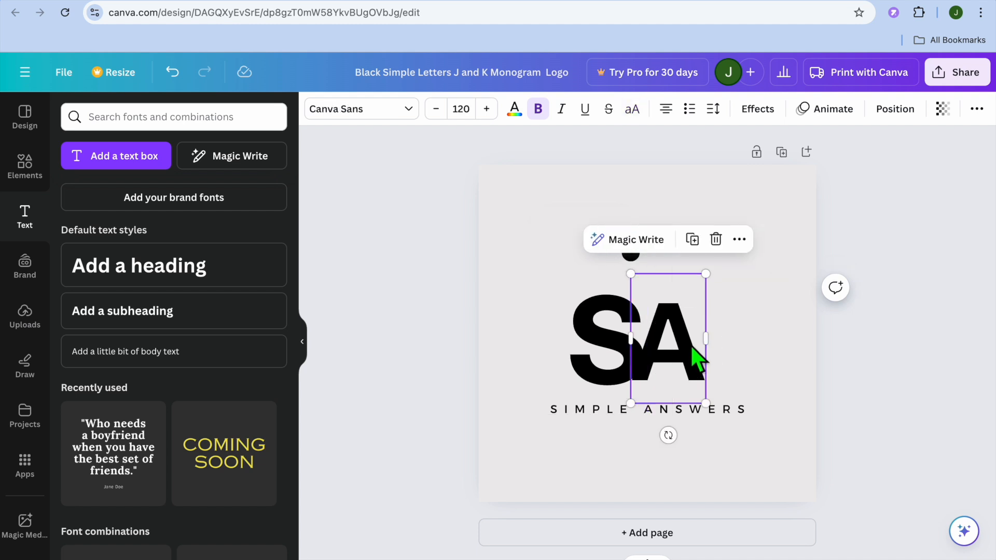
click(388, 110)
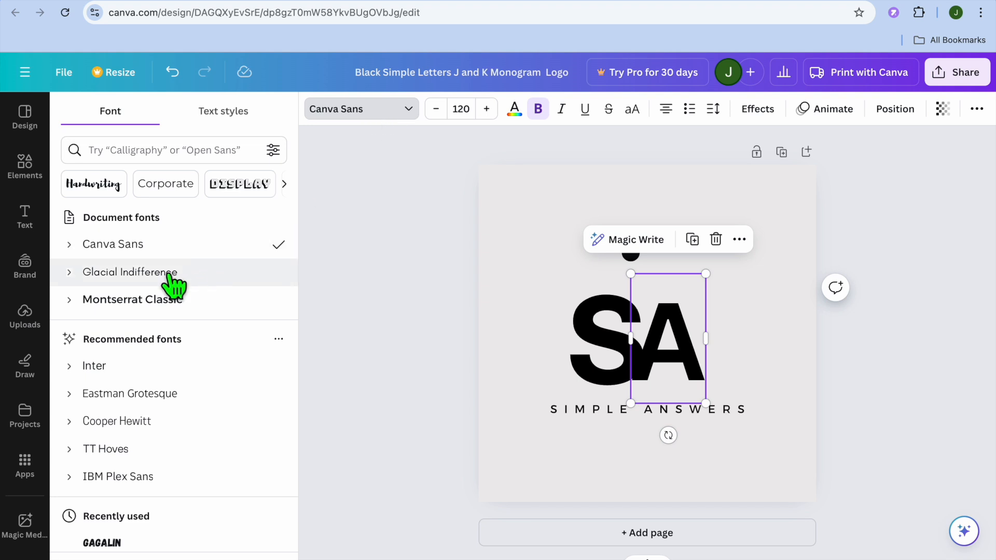
click(130, 272)
click(763, 340)
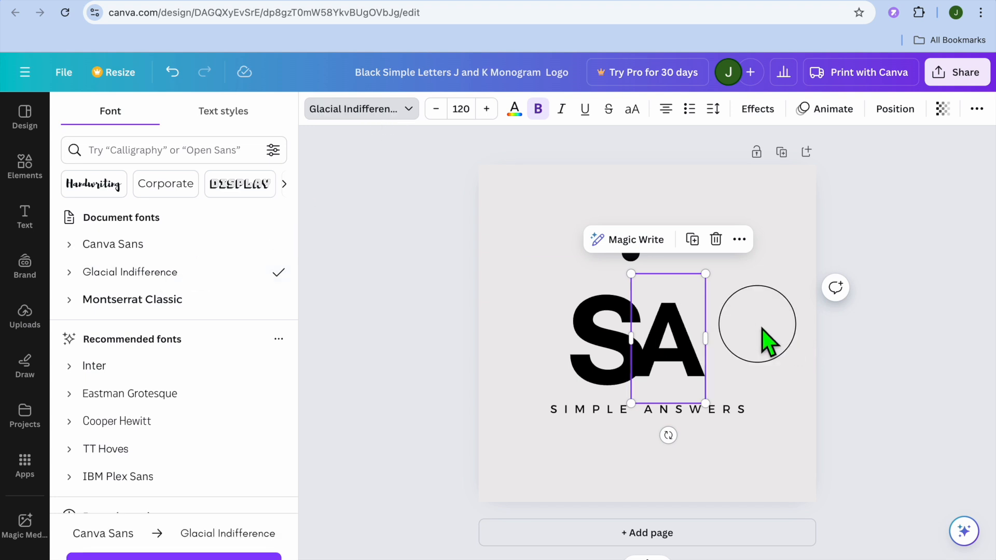
click(634, 254)
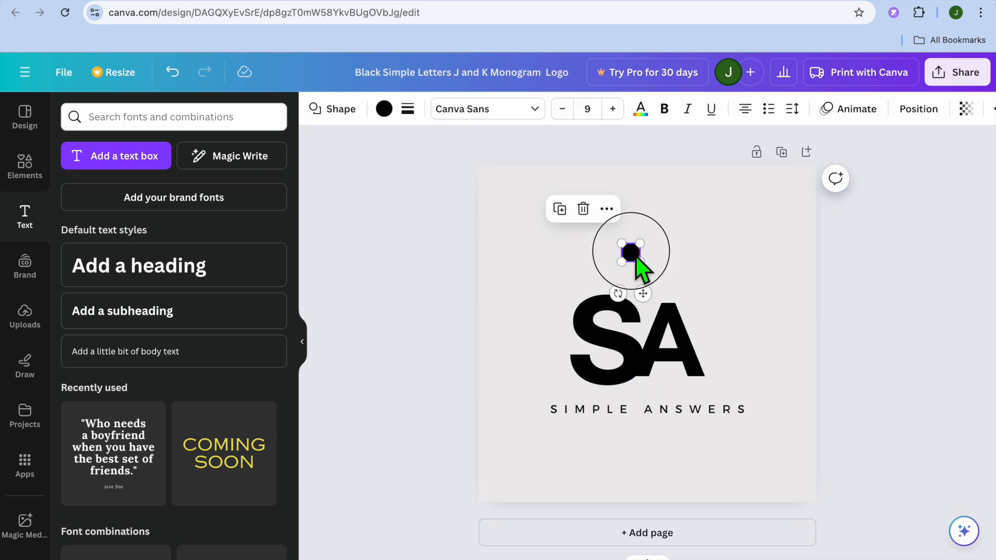
click(631, 207)
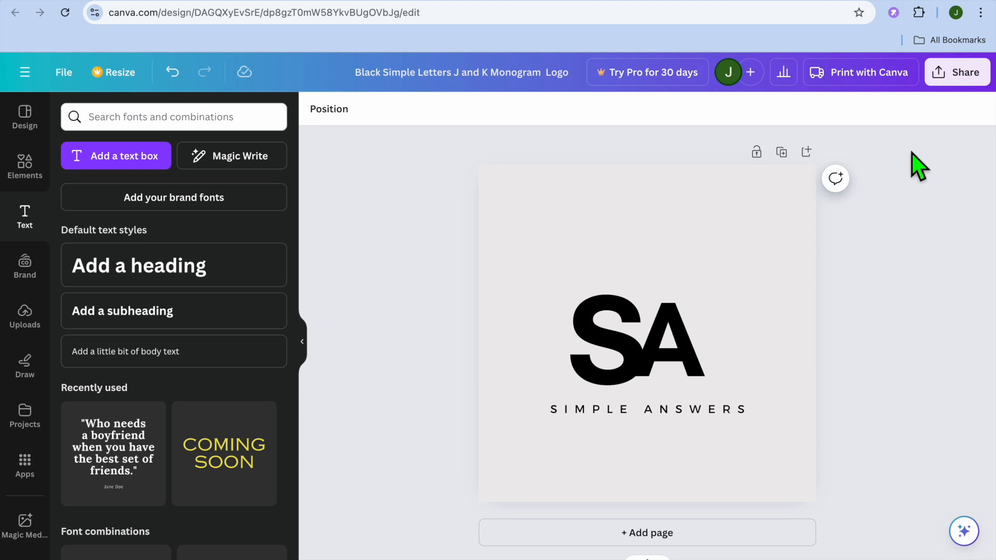
Download the finished logo as a PNG at 500 × 500 px
click(965, 74)
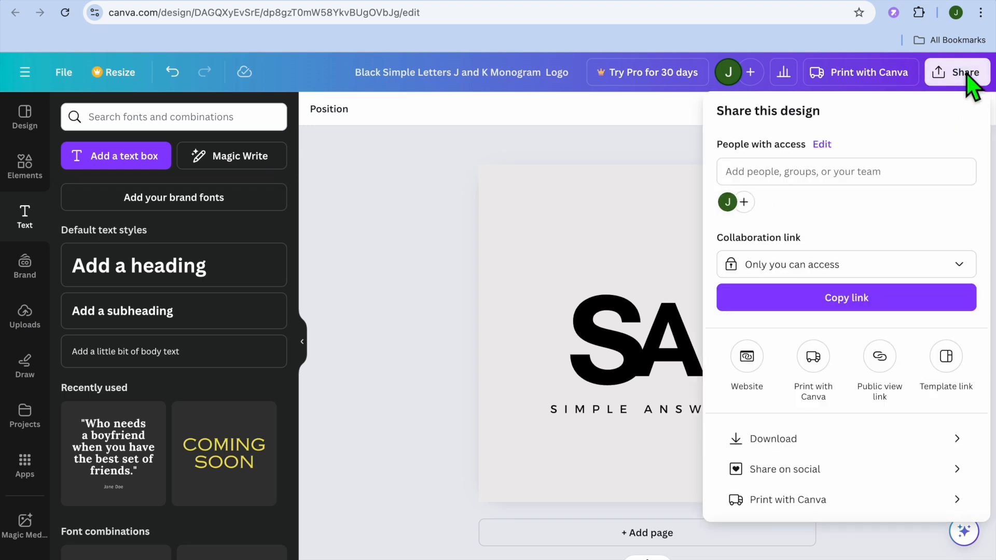
click(851, 439)
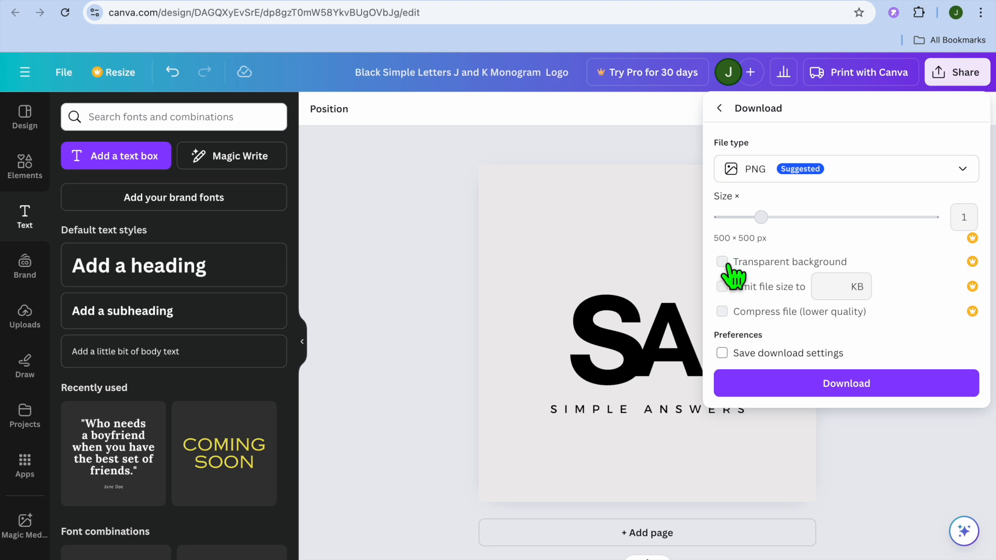
click(789, 383)
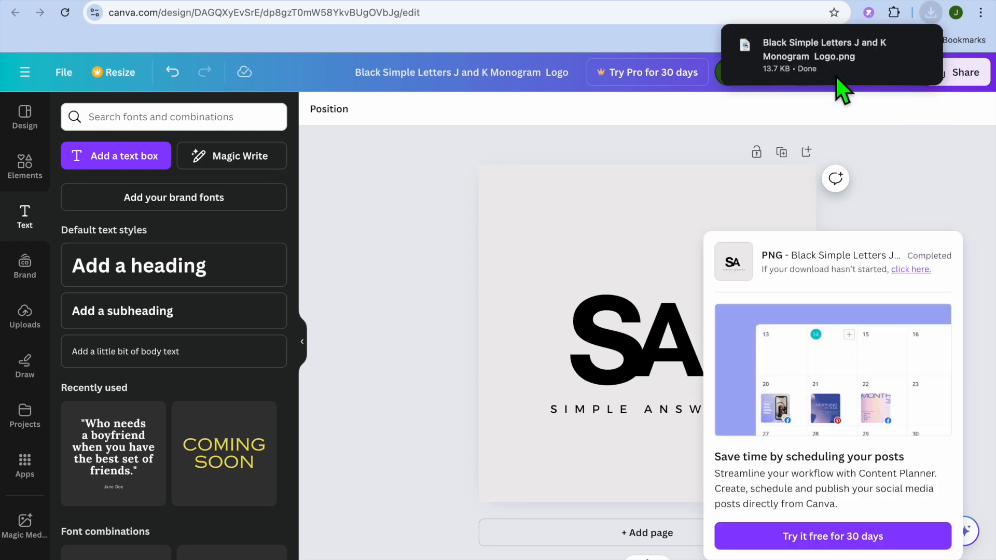
Switch to the remove.bg image upload page at remove.bg/upload in a new browser tab
key(super+t)
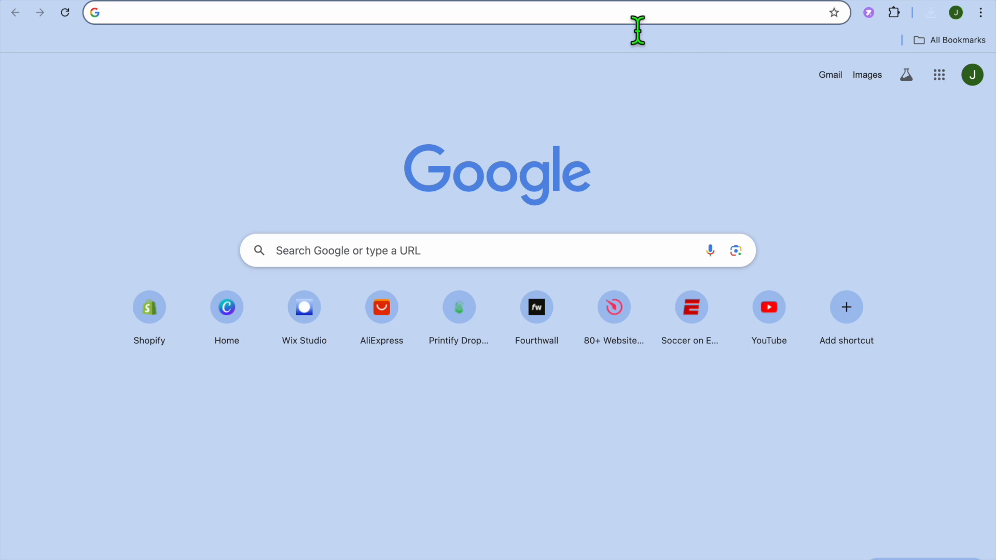
text(remove.bg/upload)
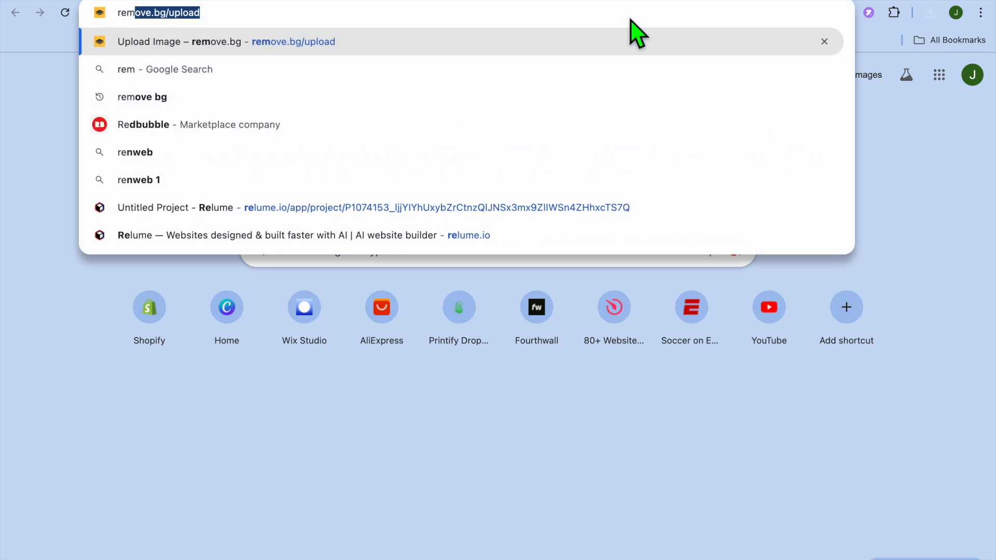
key(Return)
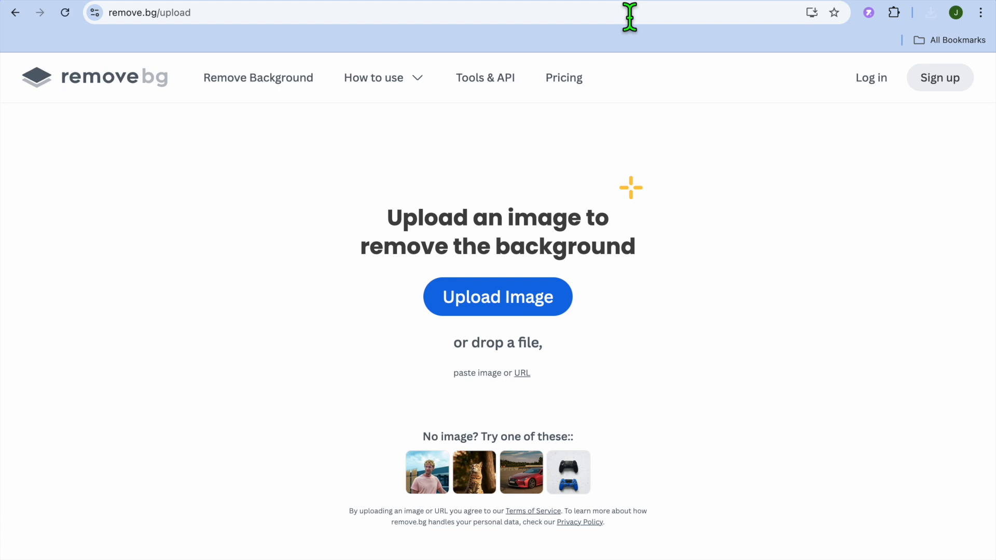
Upload "Black Simple Letters J and K Monogram Logo.png" from the Downloads folder for background removal
click(520, 301)
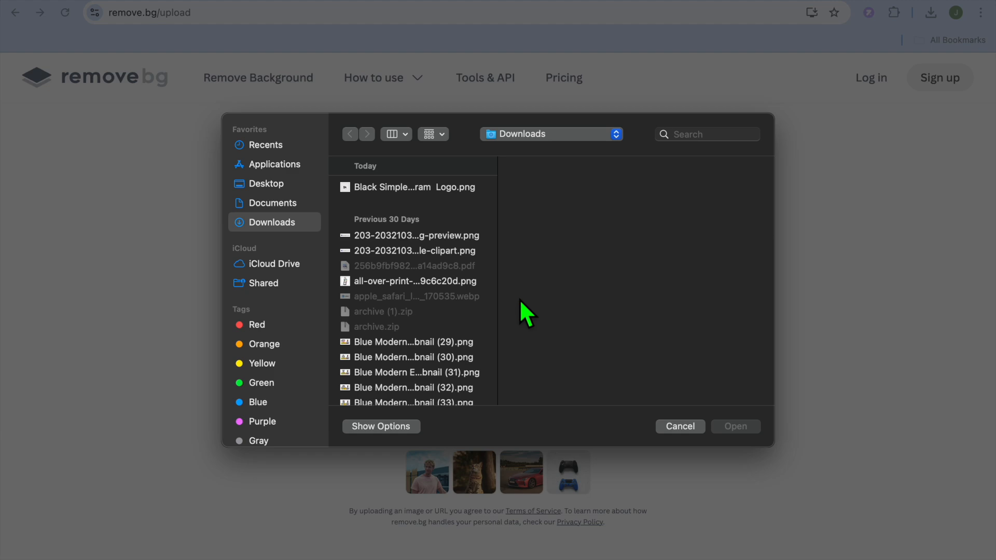
click(447, 187)
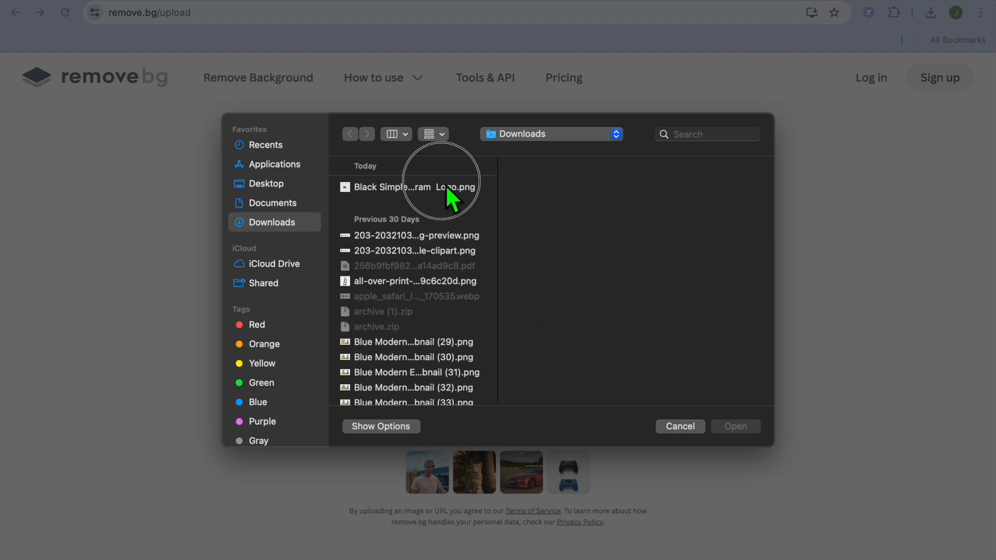
click(747, 428)
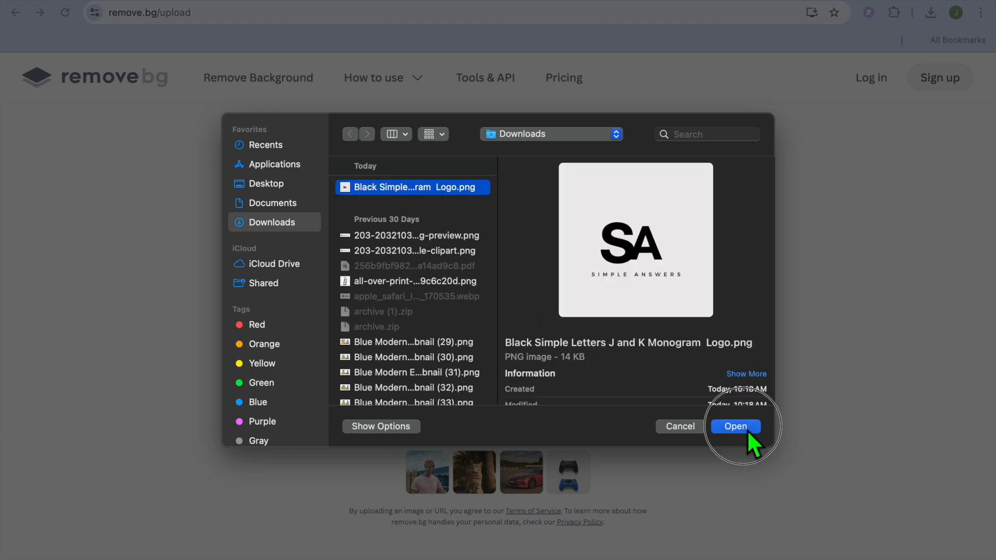